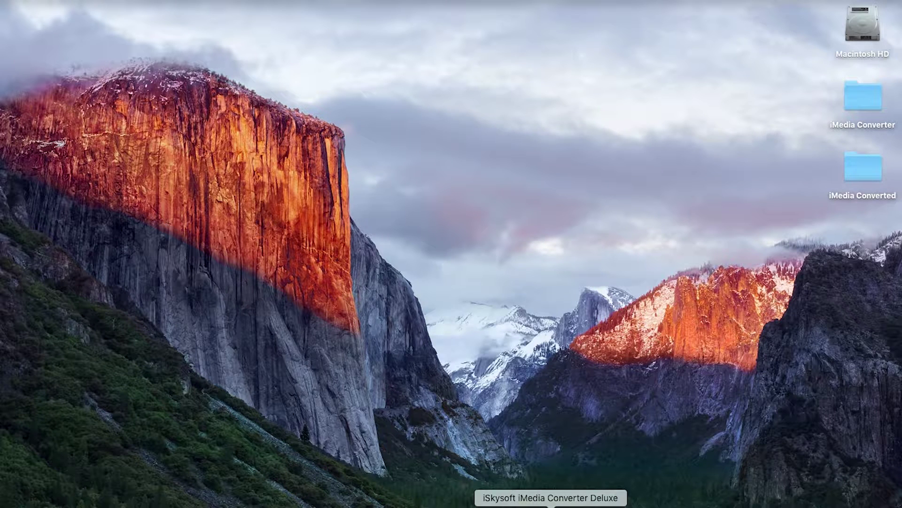
# Launch iMedia Converter Deluxe from the Dock and preview the Burn and Download tabs, ending on Convert
pyautogui.rightClick(552, 506)
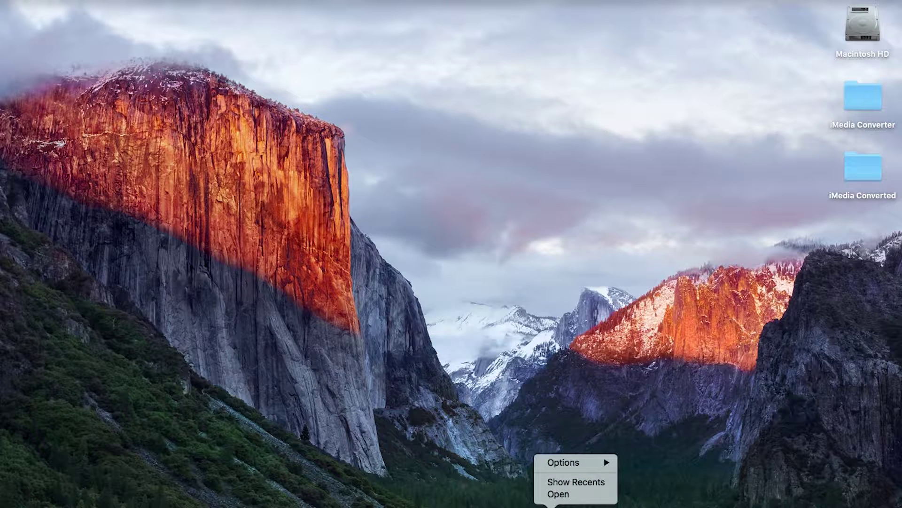
pyautogui.click(498, 441)
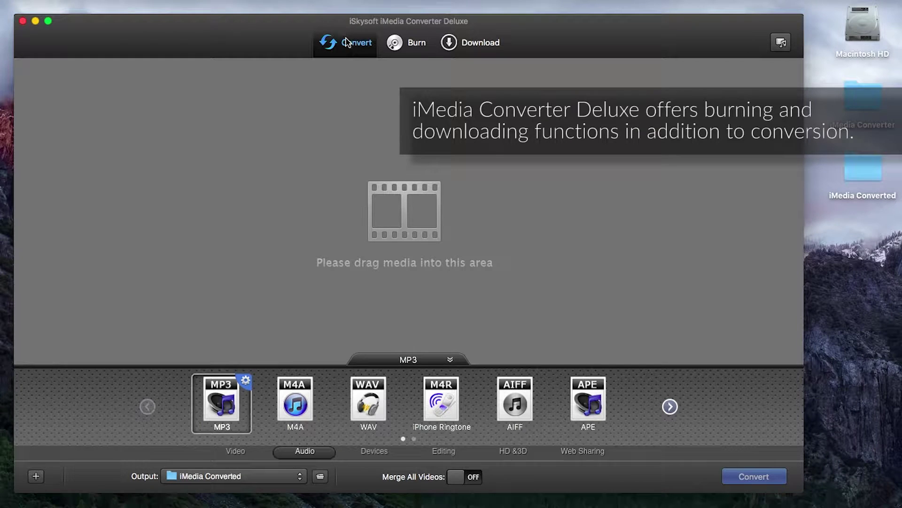
pyautogui.click(399, 48)
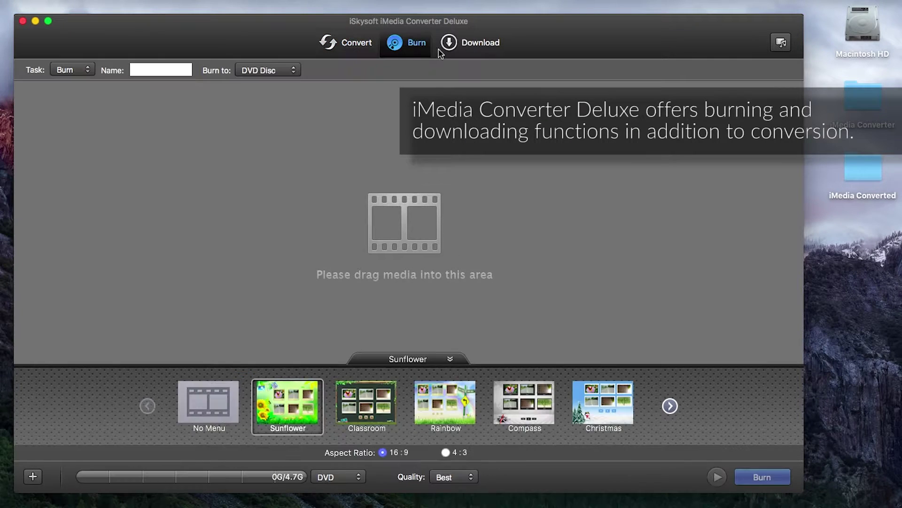
pyautogui.click(444, 47)
pyautogui.click(352, 44)
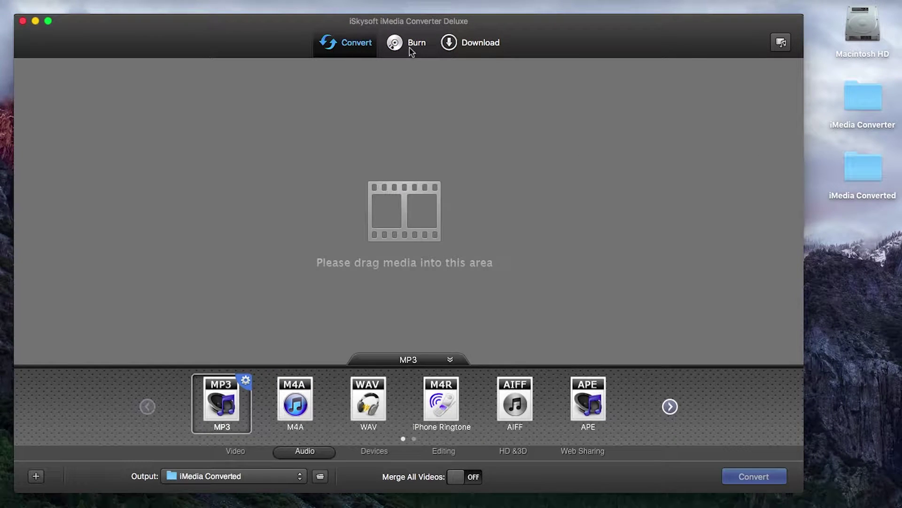
pyautogui.click(466, 42)
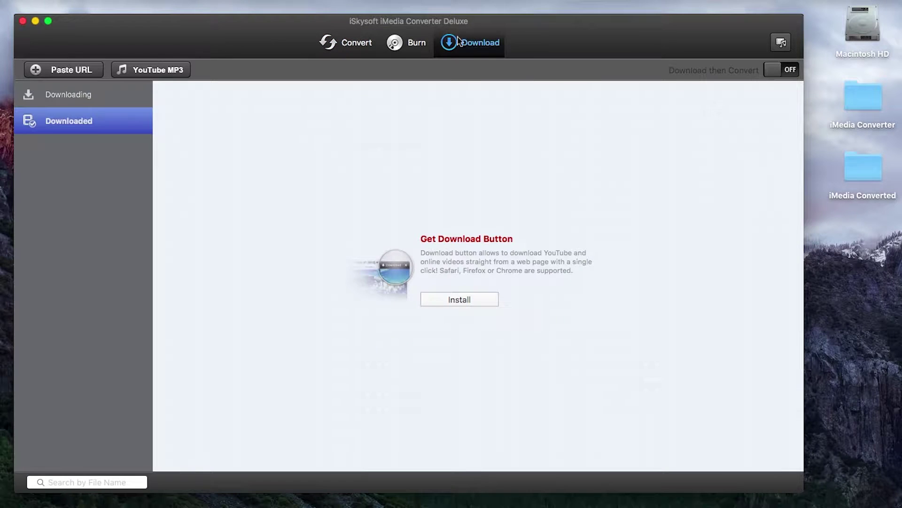
pyautogui.click(416, 45)
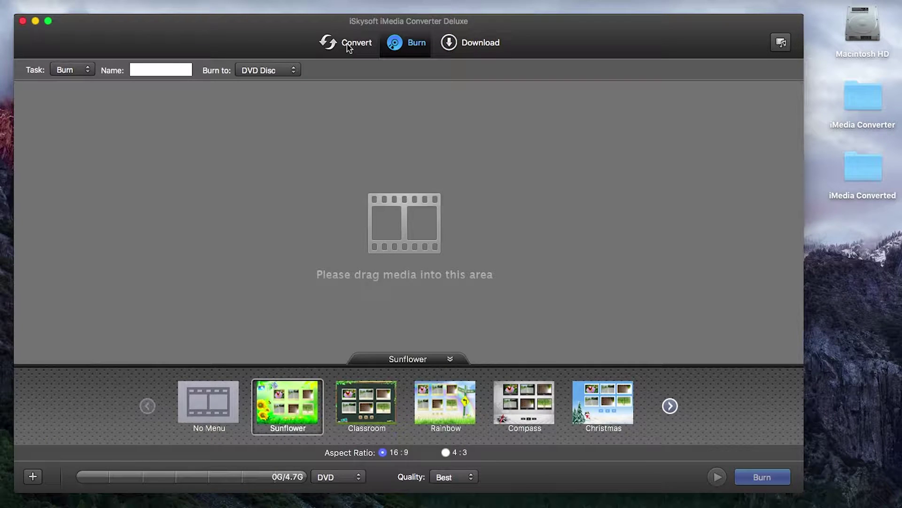
pyautogui.click(348, 46)
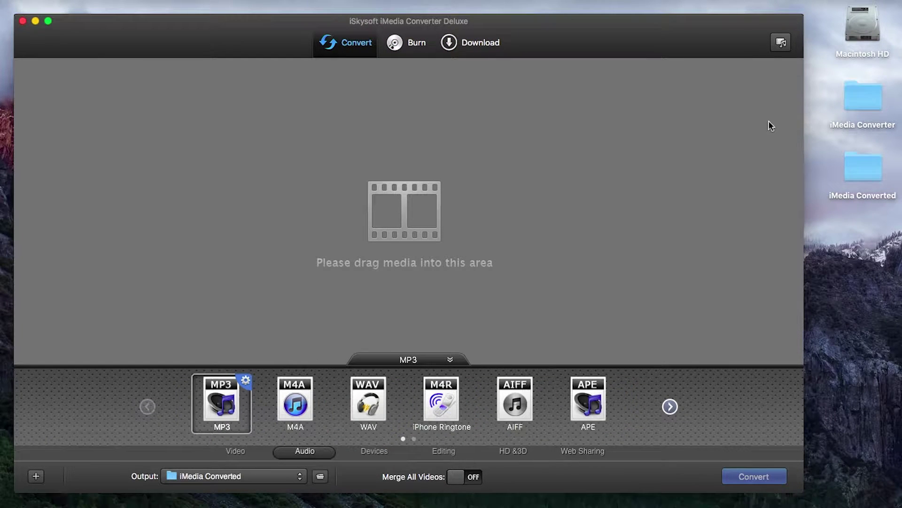
# Drag the Raja Ampat MP4 from the iMedia Converter folder into the conversion list
pyautogui.doubleClick(866, 100)
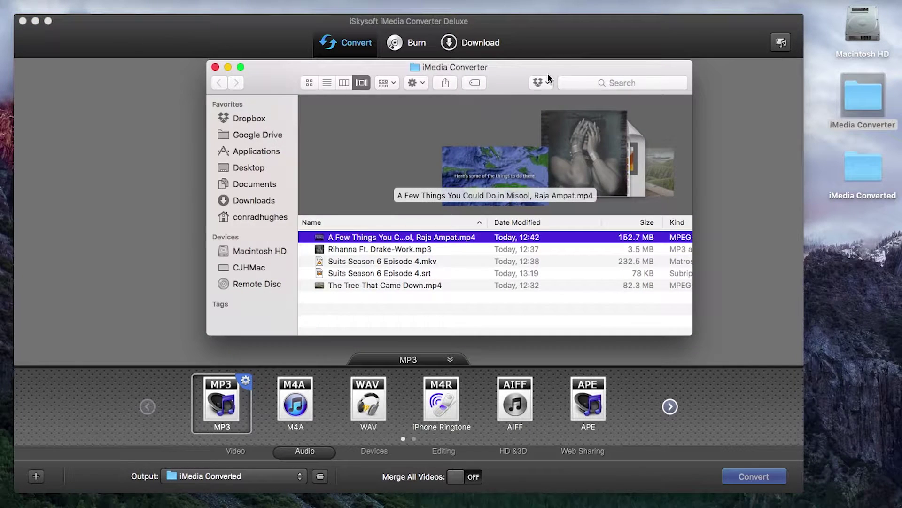
pyautogui.moveTo(518, 67); pyautogui.dragTo(809, 97)
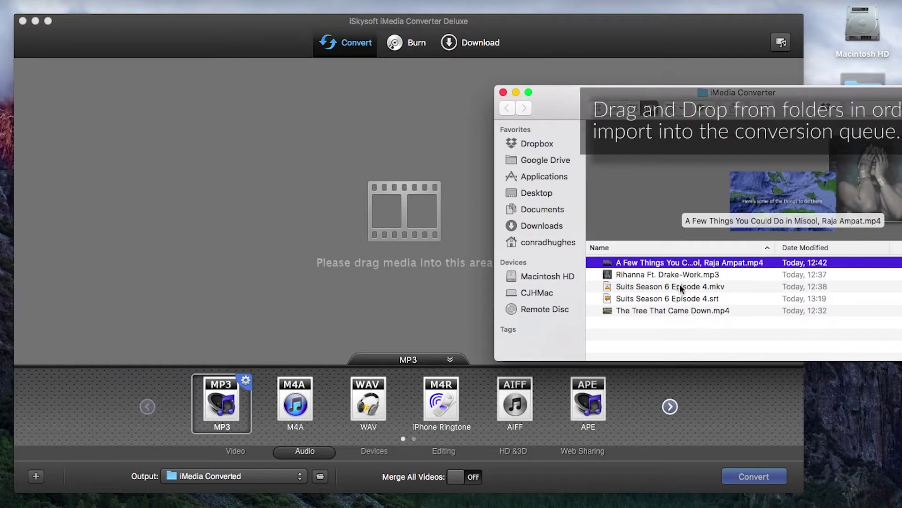
pyautogui.click(637, 277)
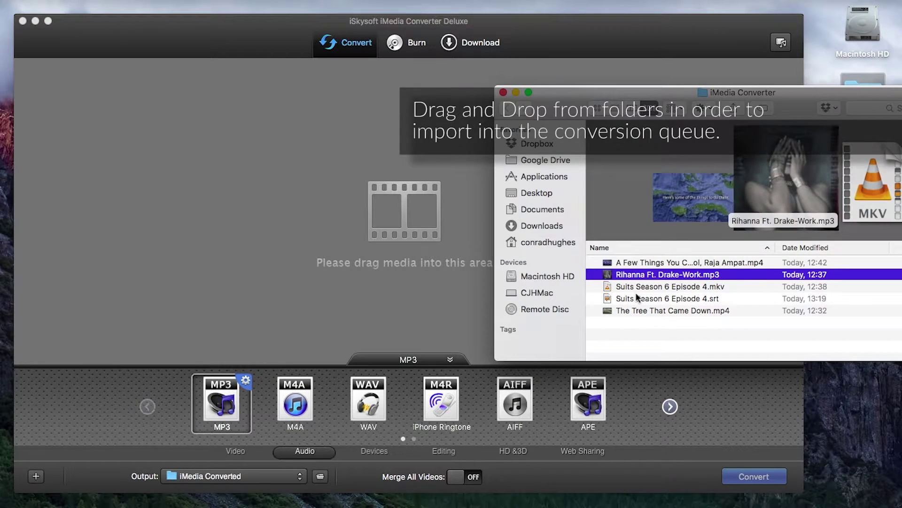
pyautogui.click(634, 311)
pyautogui.click(658, 262)
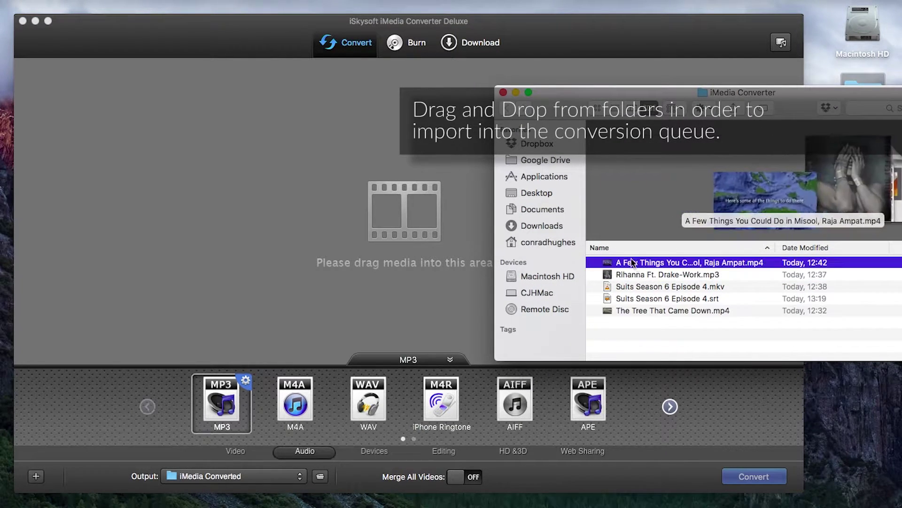
pyautogui.moveTo(658, 262); pyautogui.dragTo(314, 161)
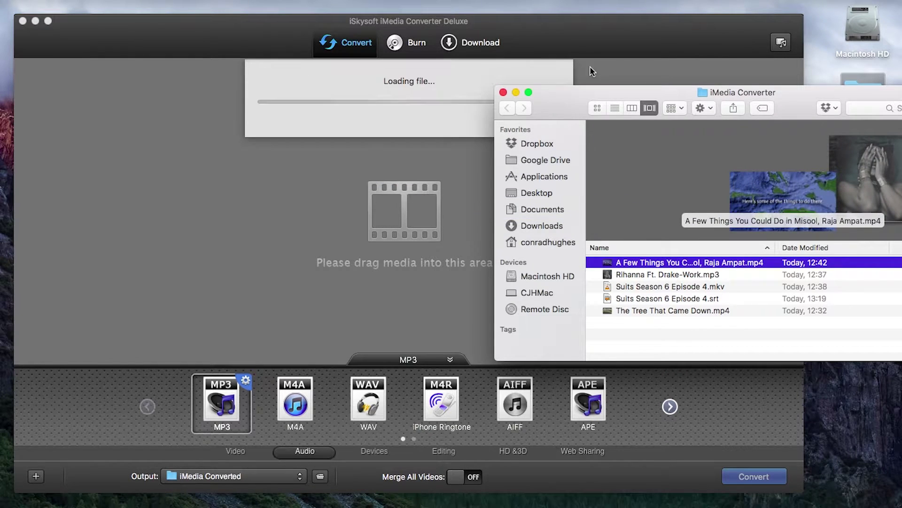
pyautogui.click(503, 93)
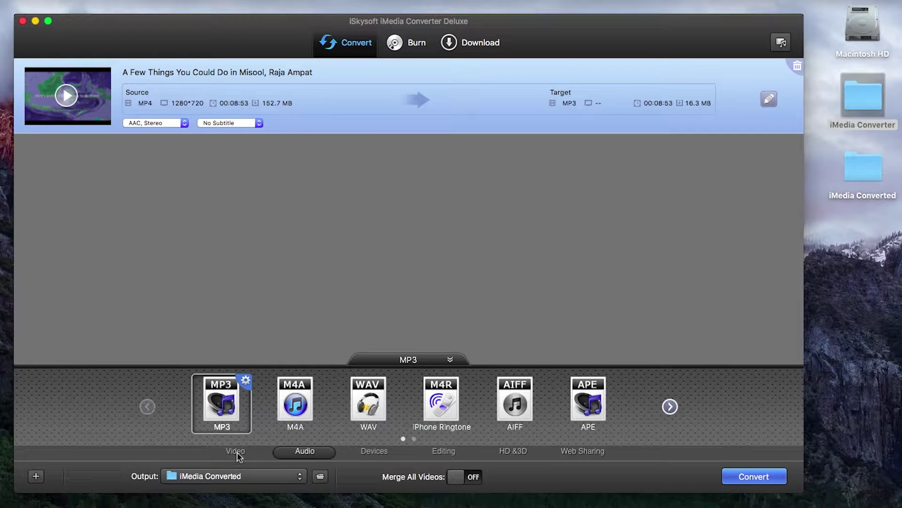
# Try the Media Browser and the add-files picker, then dismiss both without adding anything
pyautogui.click(781, 43)
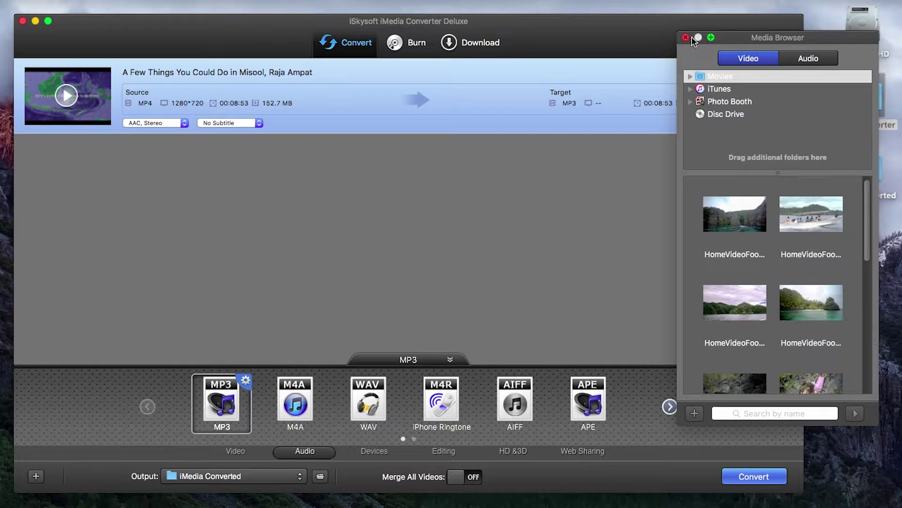
pyautogui.click(685, 38)
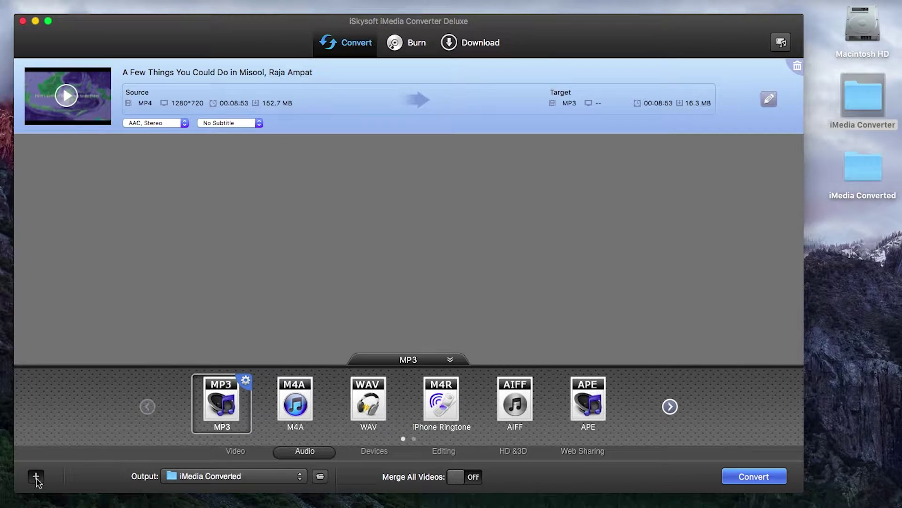
pyautogui.click(382, 241)
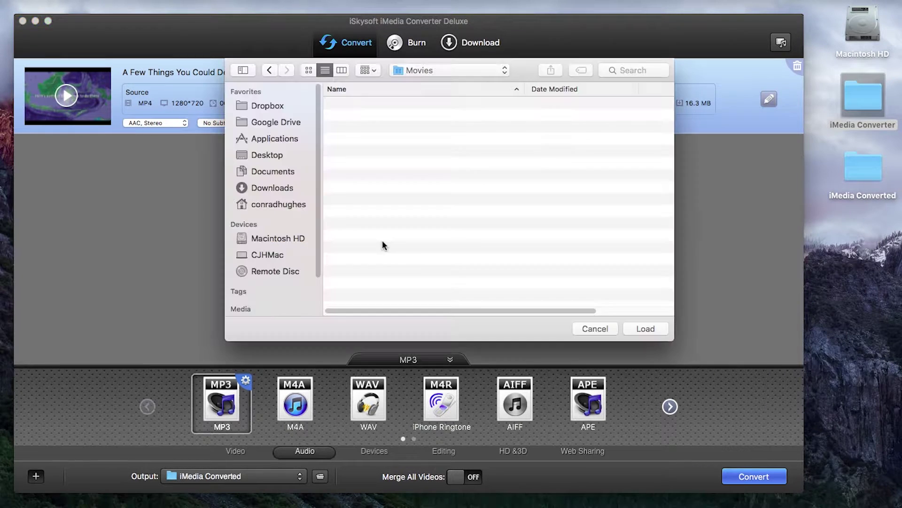
pyautogui.click(596, 329)
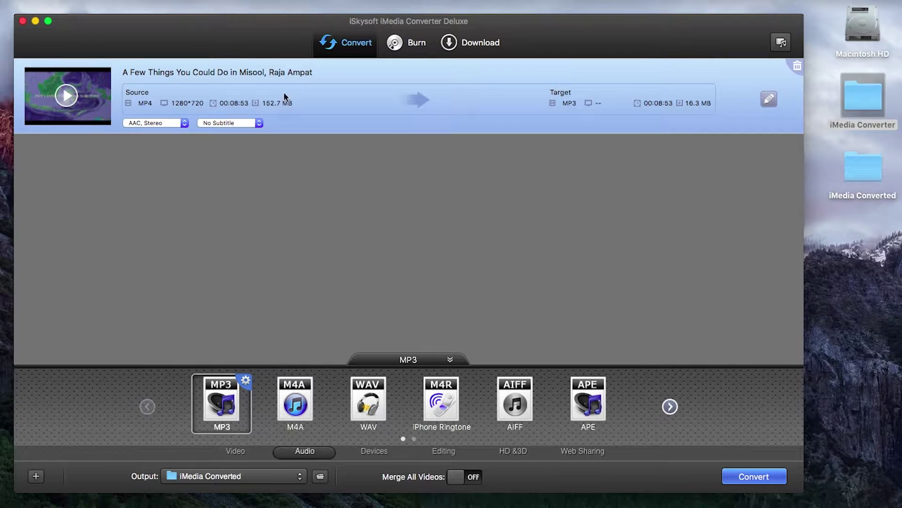
# Page forward and back through the Devices presets until the Samsung Galaxy models show
pyautogui.click(373, 452)
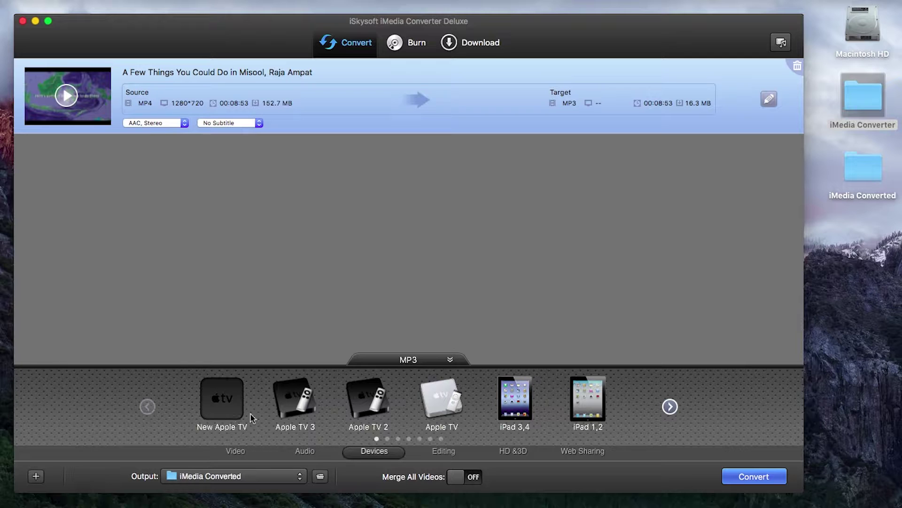
pyautogui.click(669, 406)
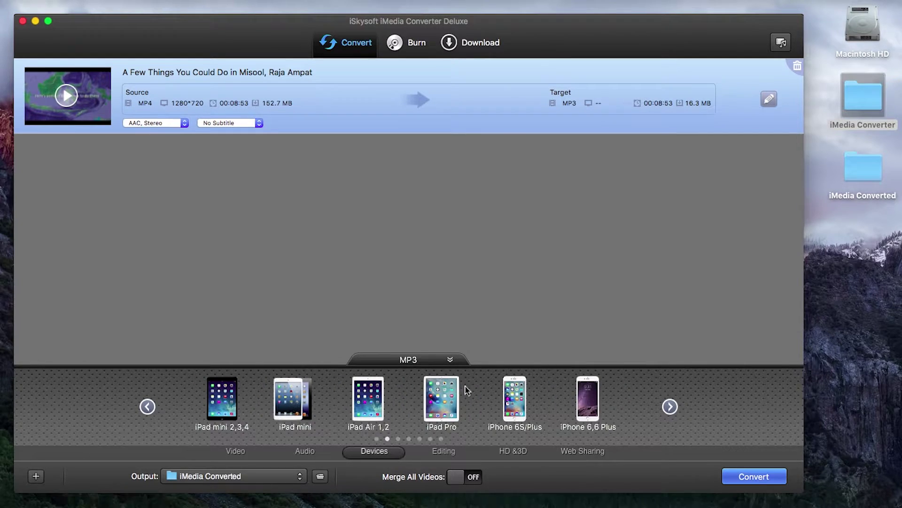
pyautogui.click(670, 407)
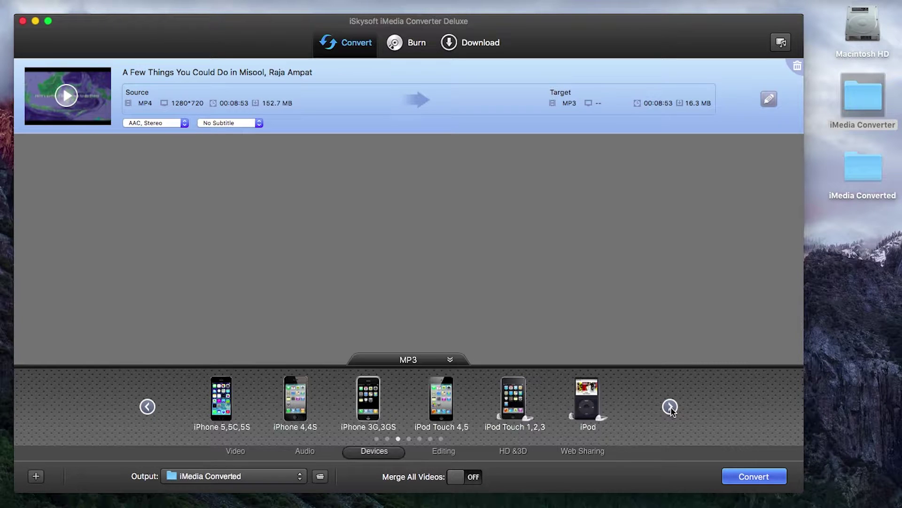
pyautogui.click(669, 407)
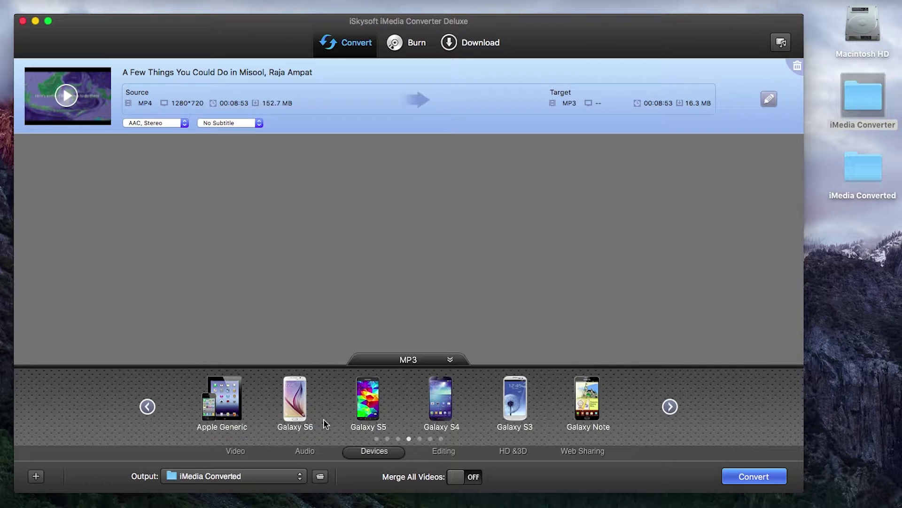
pyautogui.click(670, 407)
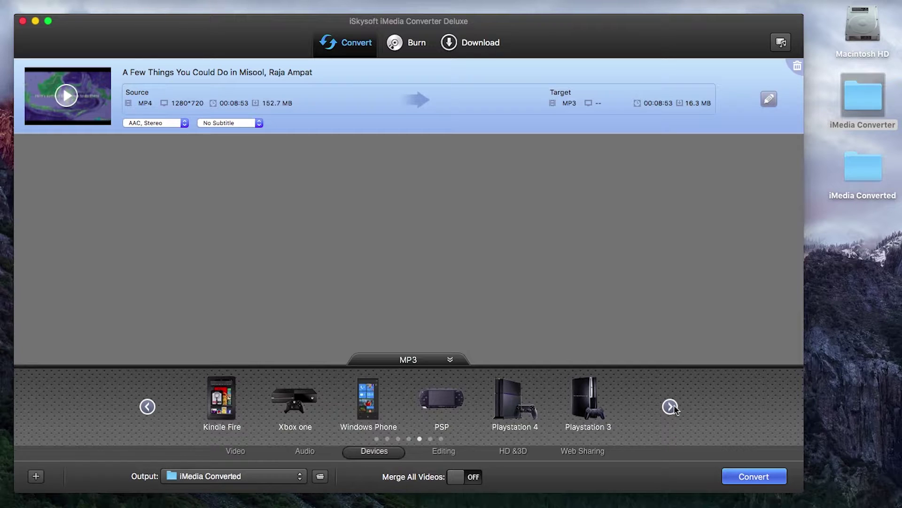
pyautogui.click(671, 406)
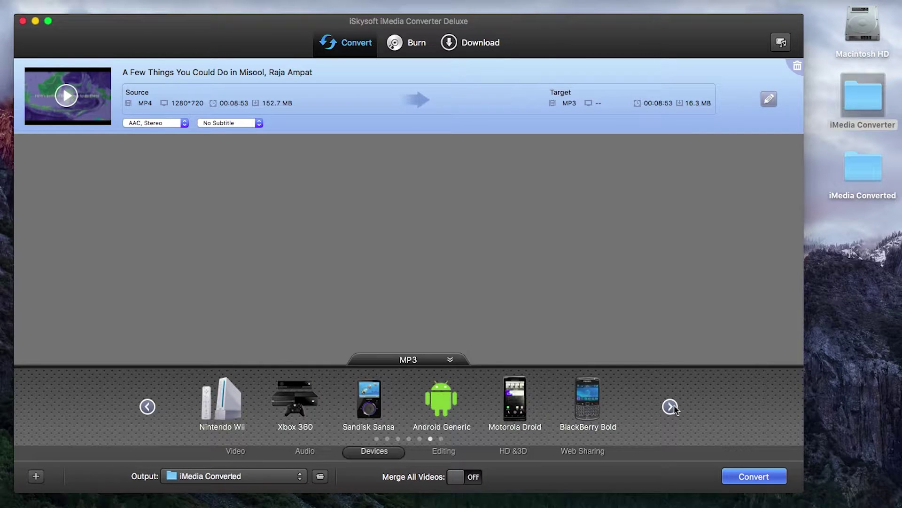
pyautogui.click(672, 406)
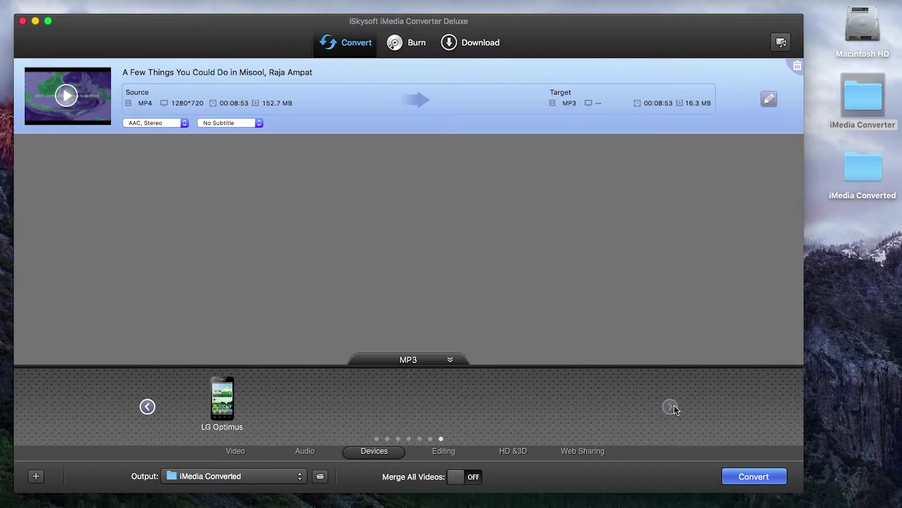
pyautogui.click(150, 409)
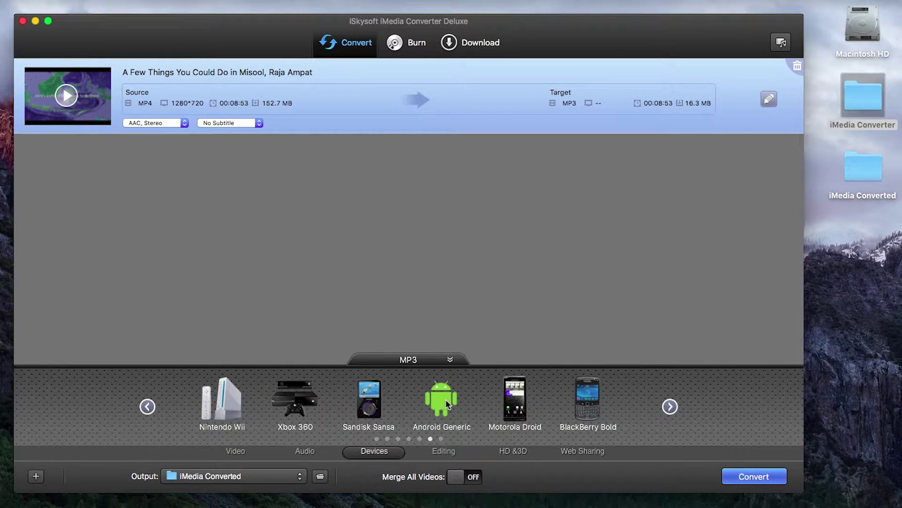
pyautogui.click(147, 407)
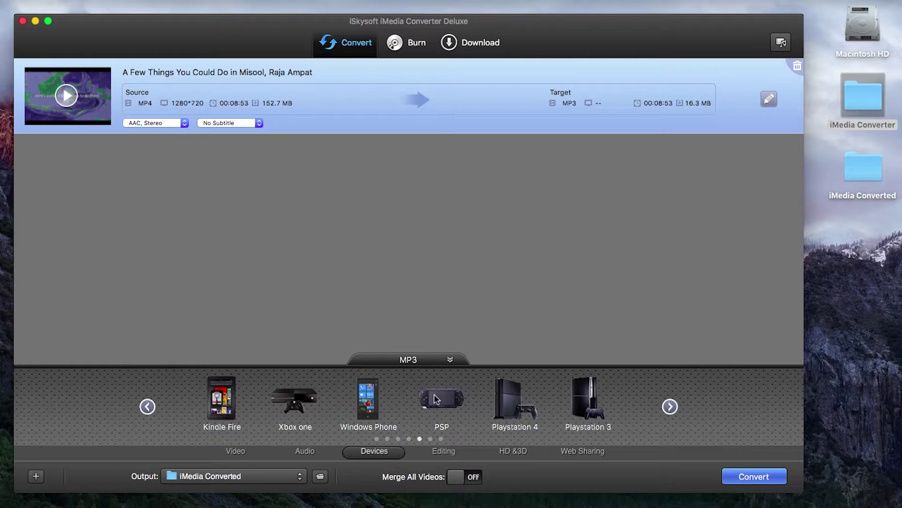
pyautogui.click(147, 406)
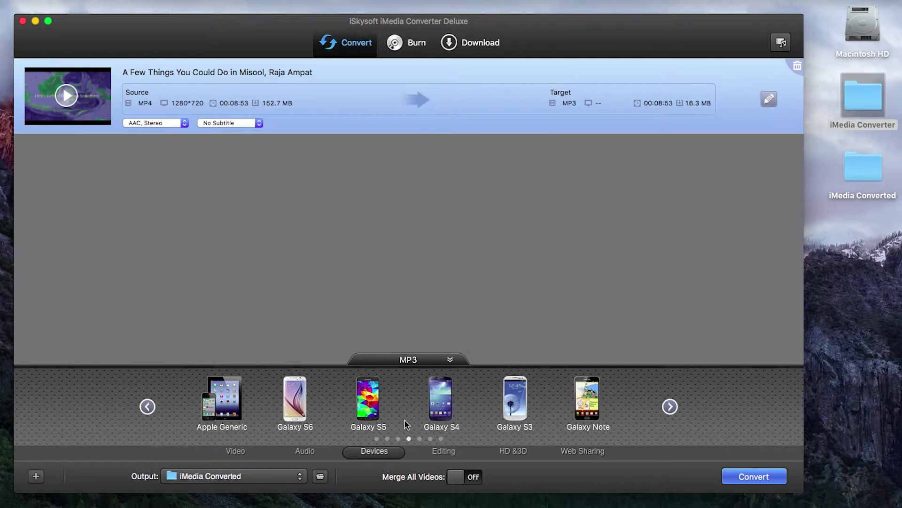
# Select the Galaxy S5 preset and confirm its video codec stays H.264
pyautogui.click(368, 403)
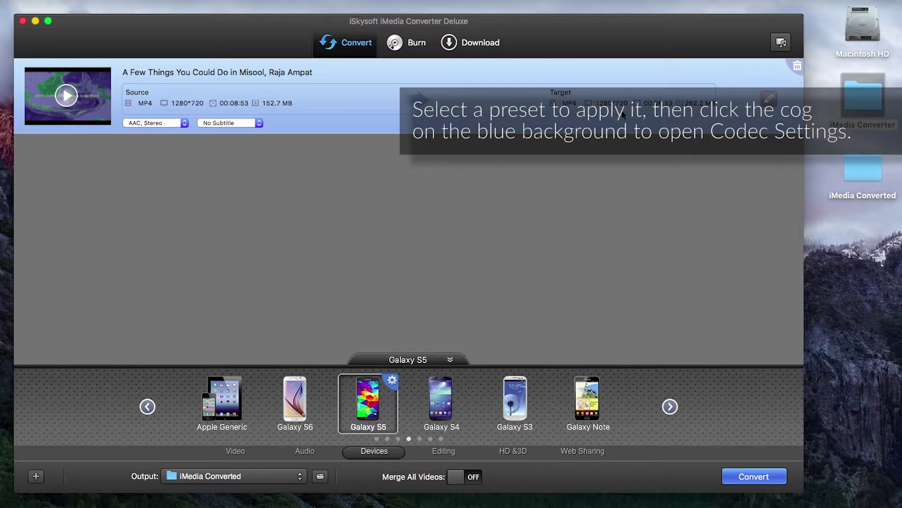
pyautogui.click(393, 380)
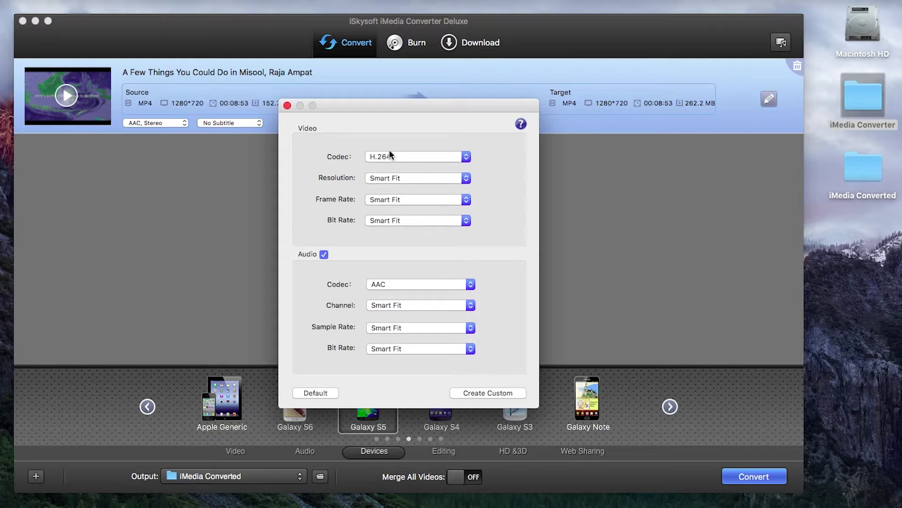
pyautogui.click(382, 153)
pyautogui.click(383, 154)
pyautogui.click(288, 105)
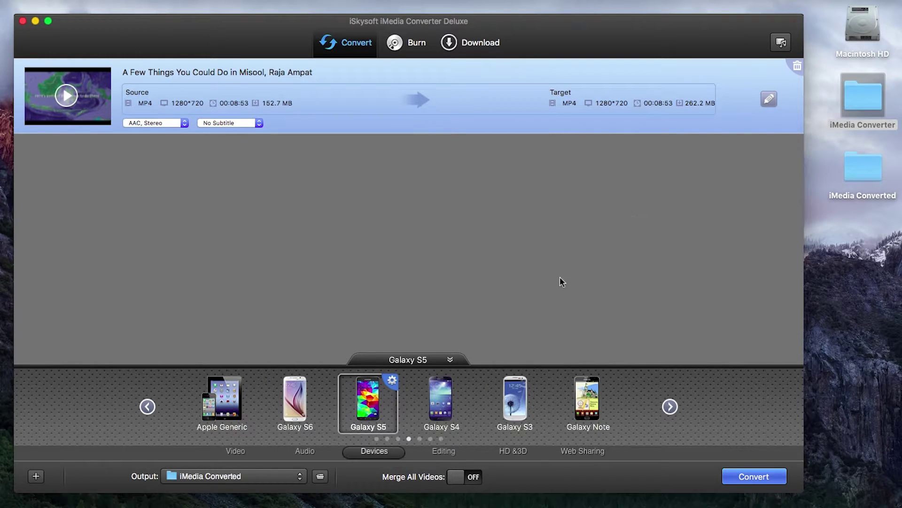
# Keep 'iMedia Converted' as the output folder, check its contents, and start the Galaxy S5 conversion
pyautogui.click(300, 477)
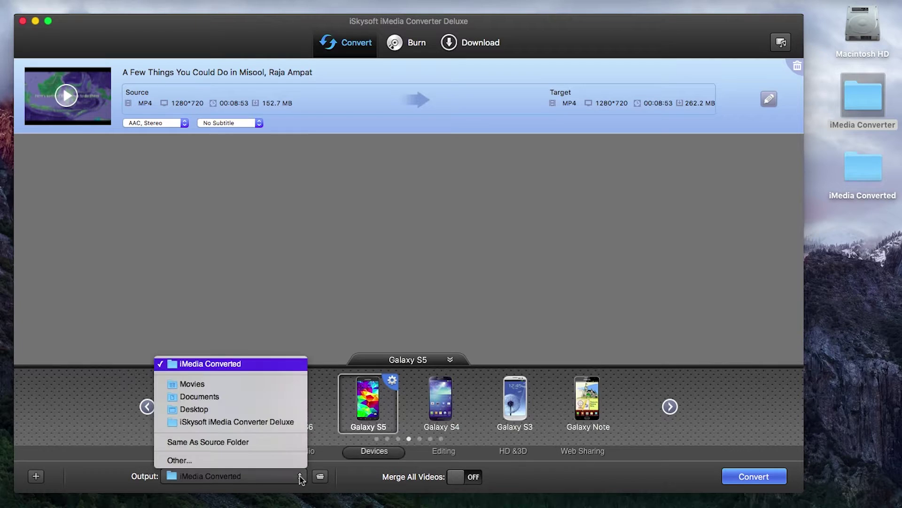
pyautogui.click(119, 477)
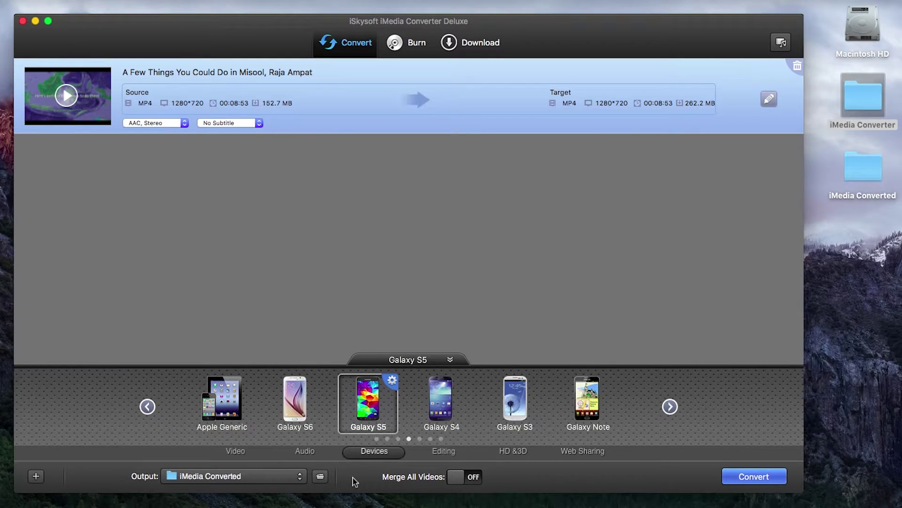
pyautogui.click(319, 477)
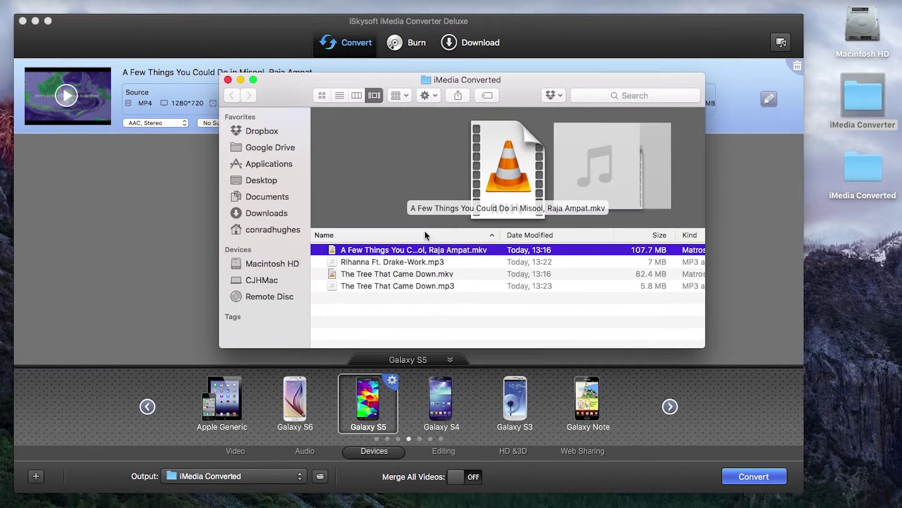
pyautogui.click(229, 80)
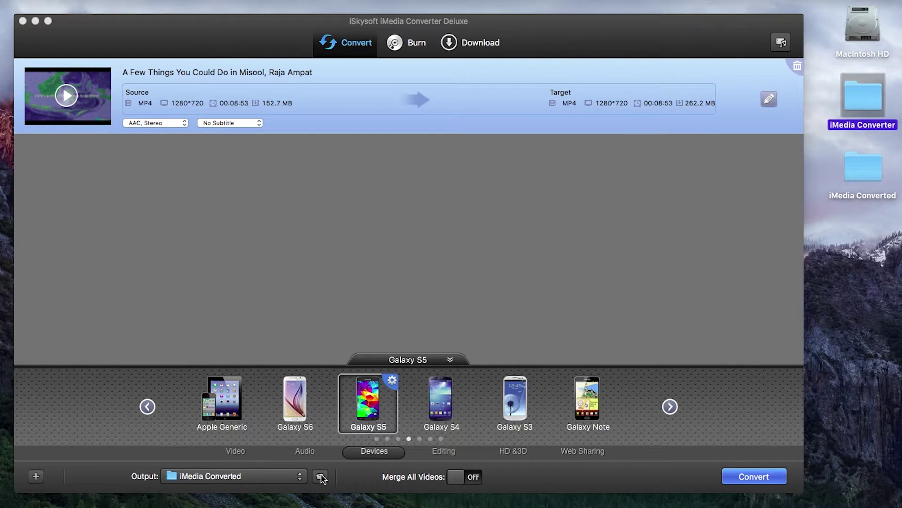
pyautogui.click(290, 477)
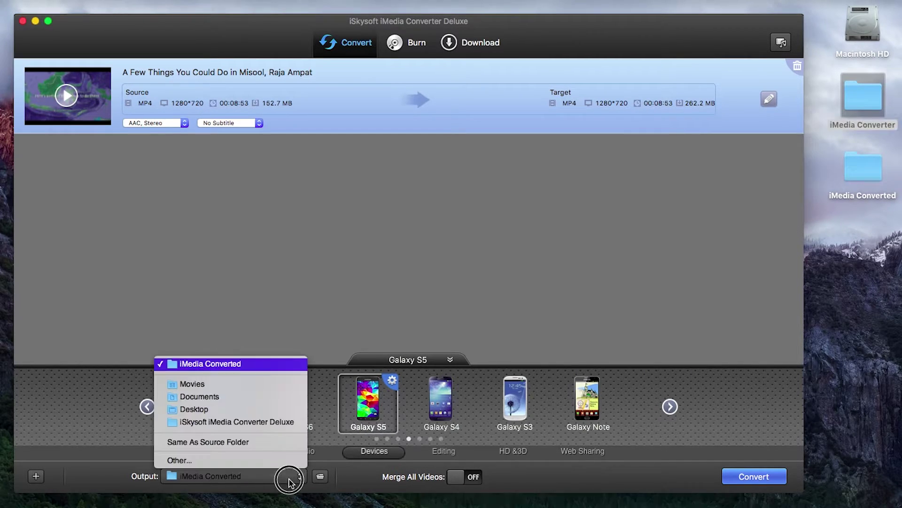
pyautogui.click(208, 367)
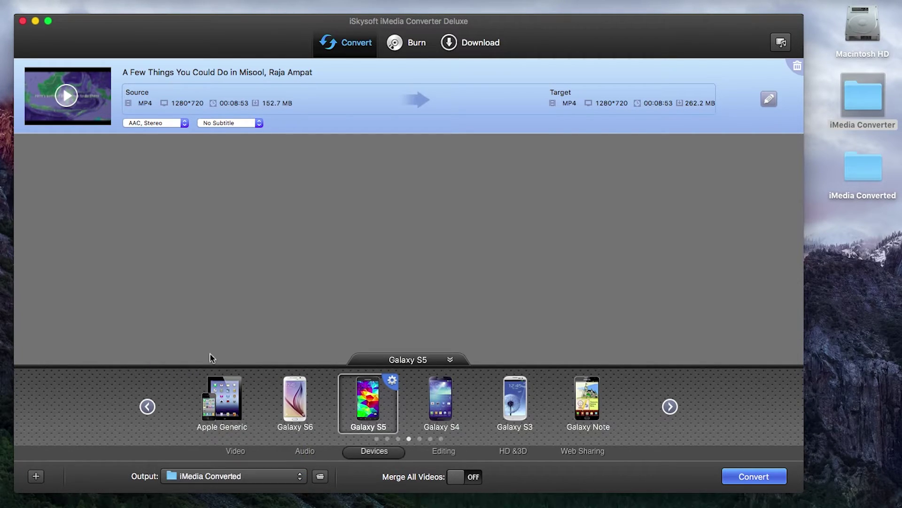
pyautogui.click(750, 476)
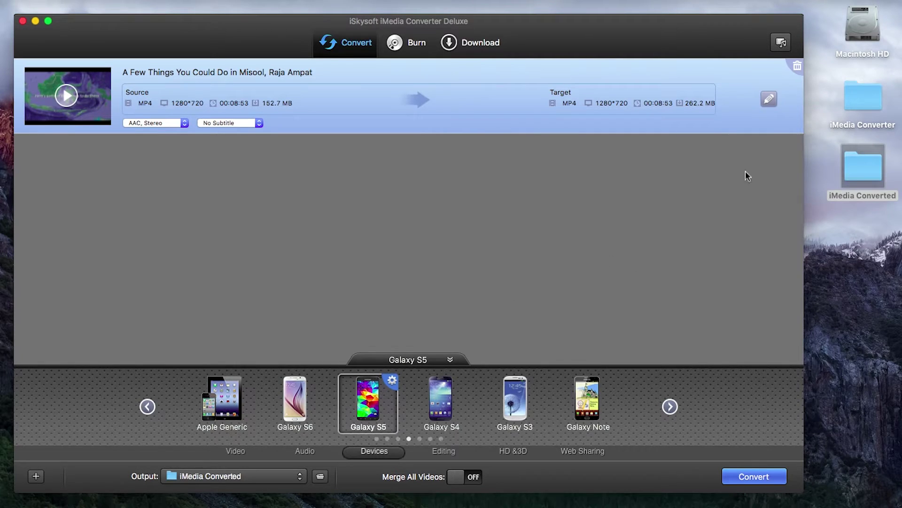
# Play and pause the converted Raja Ampat MP4 from iMedia Converted, then close QuickTime and the folder
pyautogui.doubleClick(856, 161)
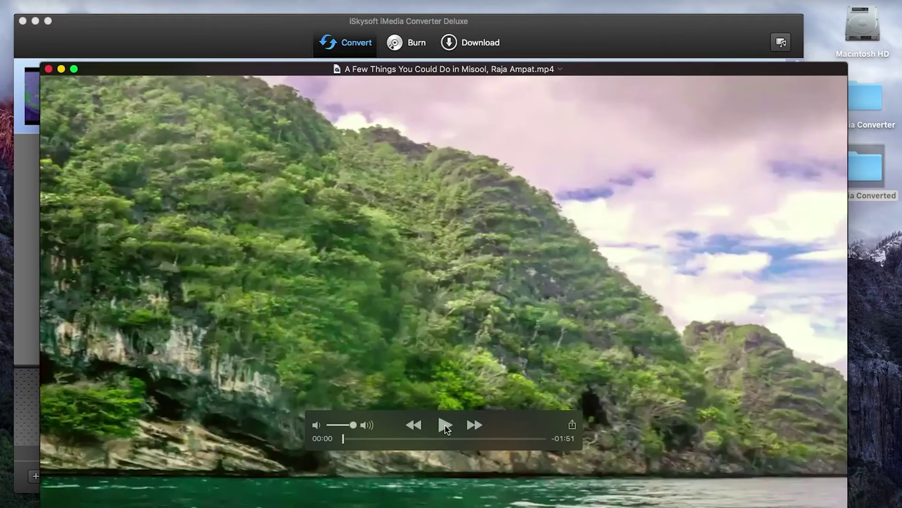
pyautogui.click(445, 425)
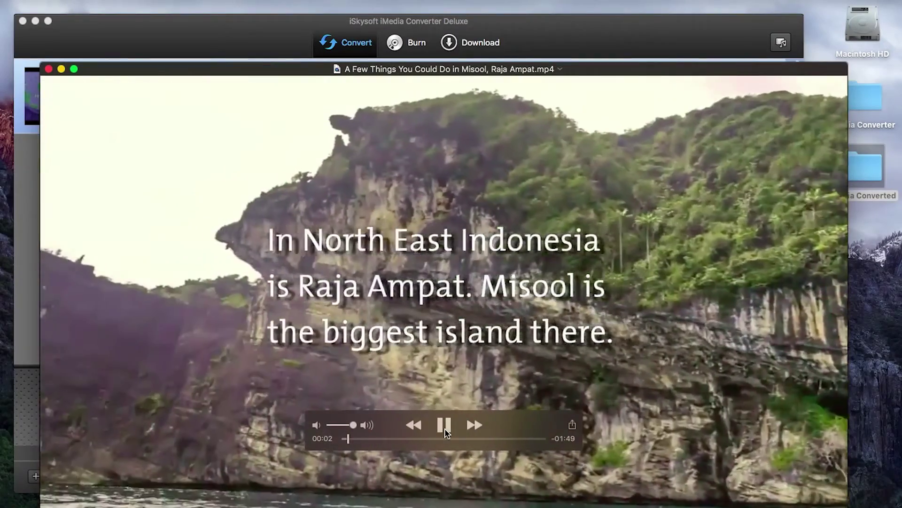
pyautogui.click(445, 428)
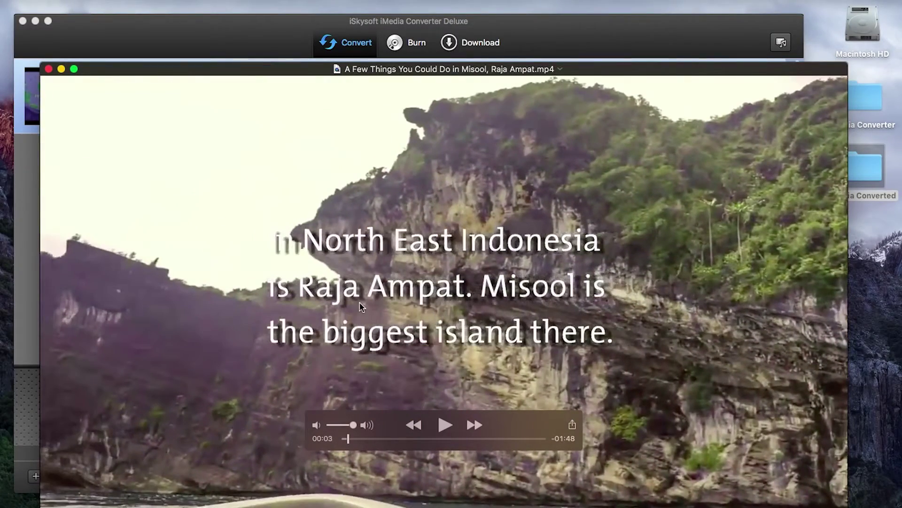
pyautogui.click(48, 70)
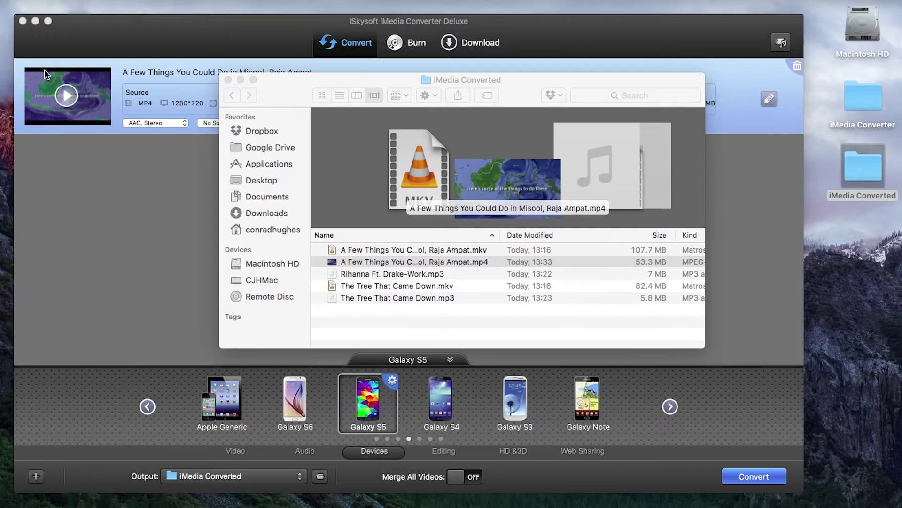
pyautogui.click(228, 80)
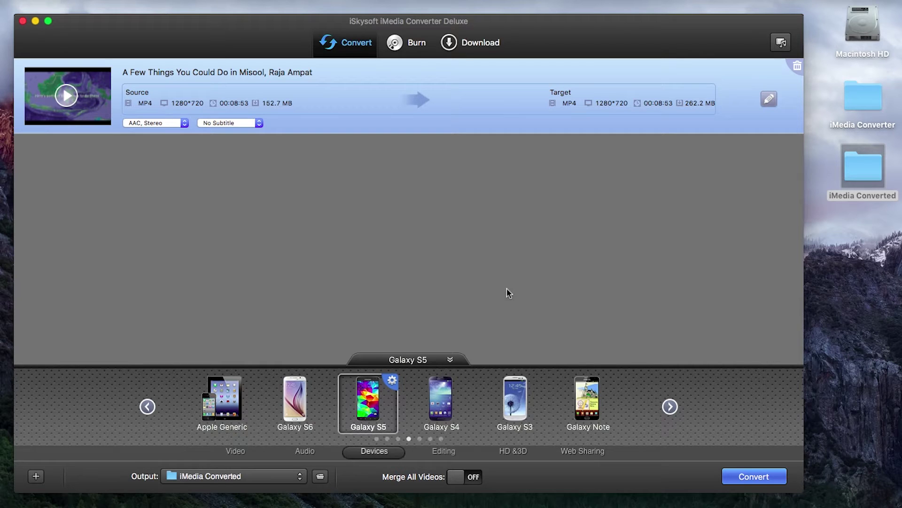
pyautogui.click(412, 48)
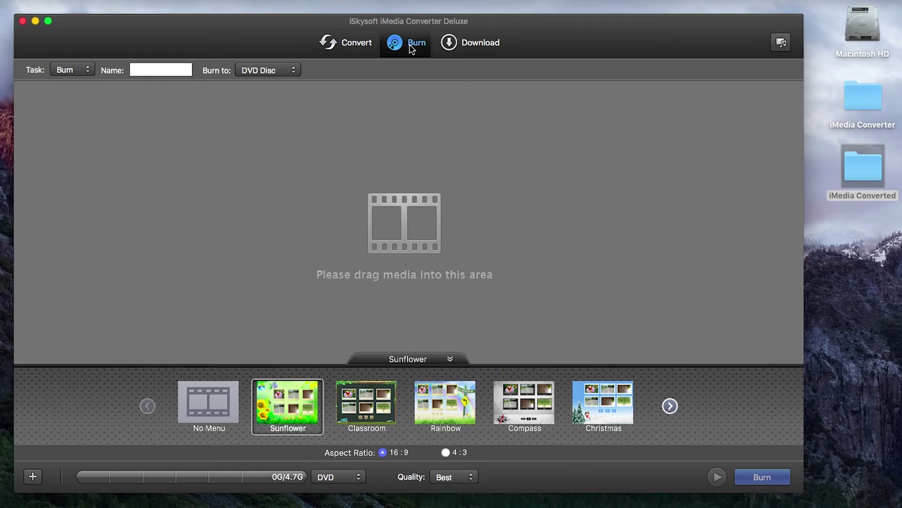
pyautogui.click(470, 46)
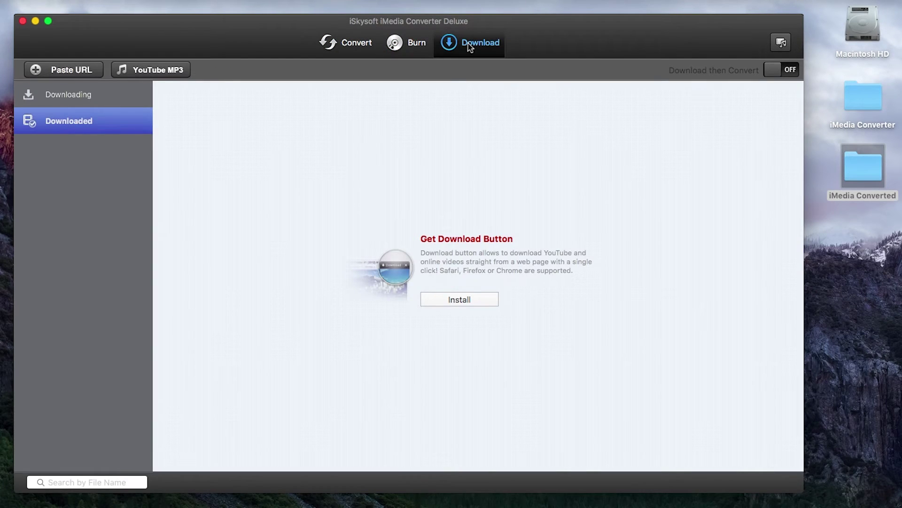
pyautogui.click(348, 46)
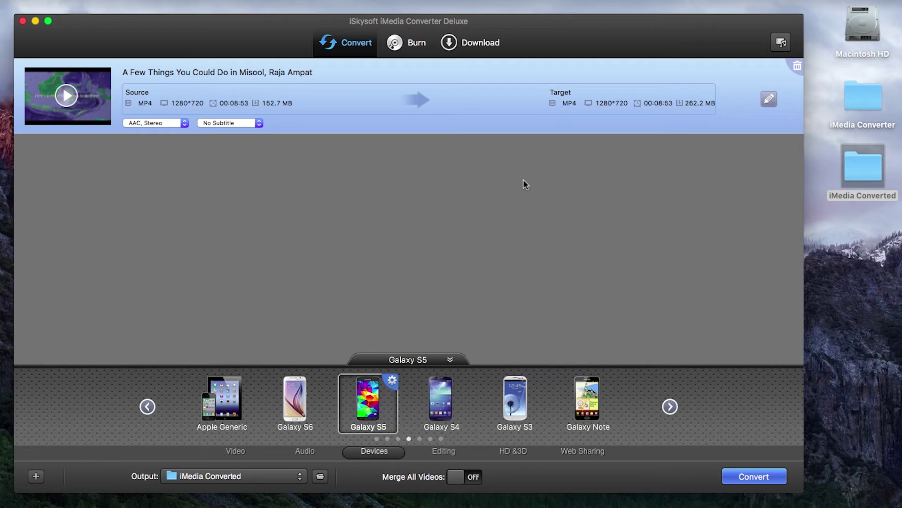